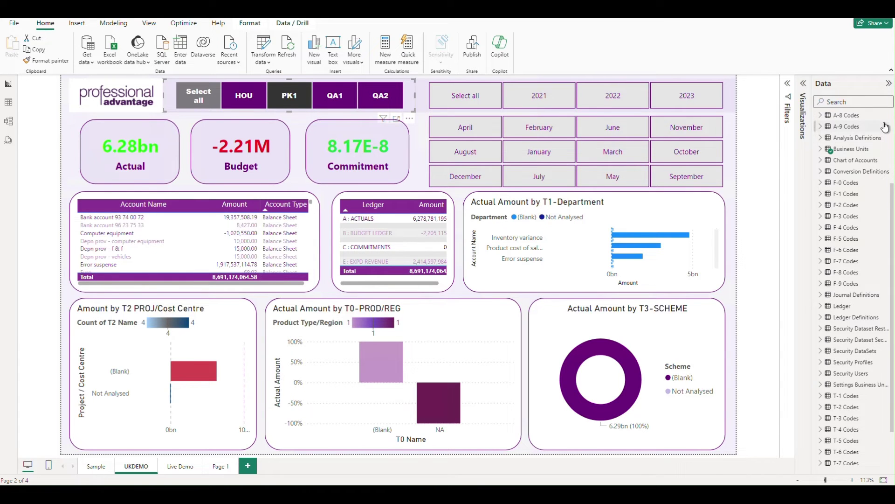
pyautogui.moveTo(892, 202); pyautogui.dragTo(893, 110)
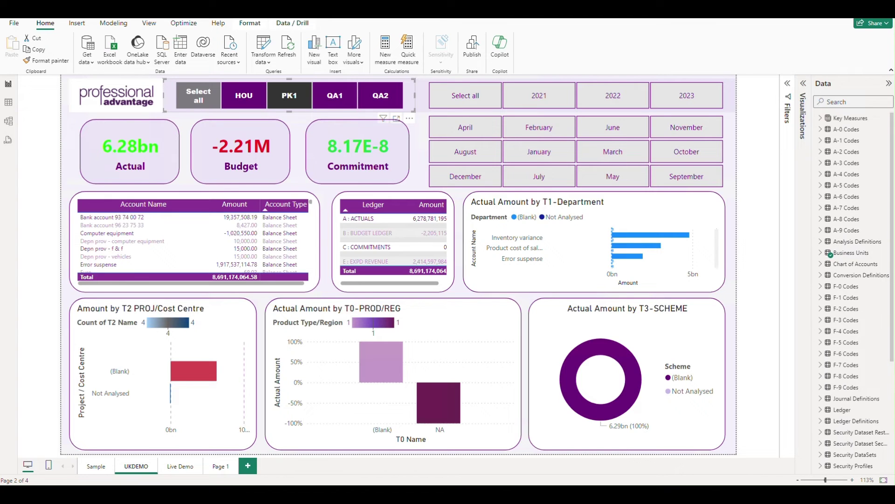
pyautogui.click(824, 122)
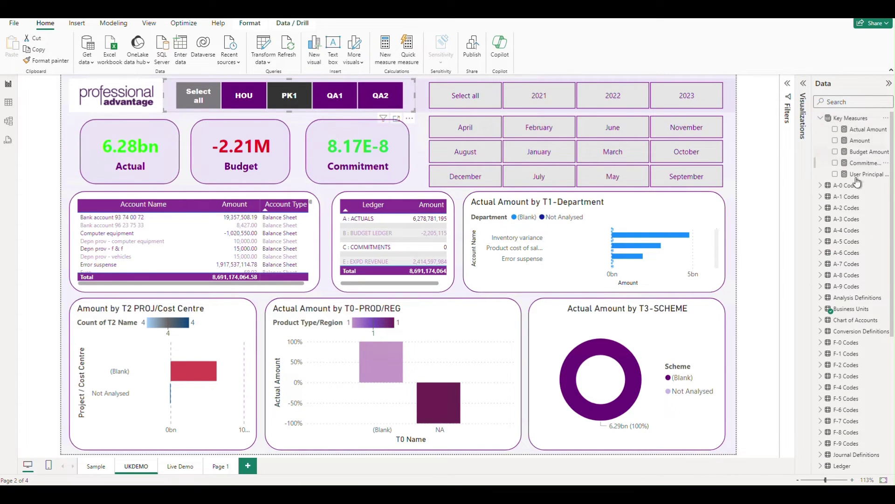
pyautogui.click(822, 118)
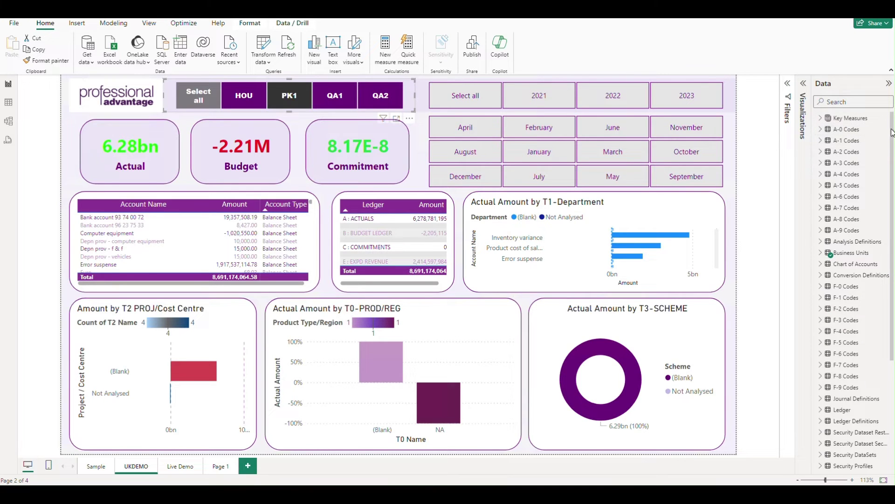
pyautogui.moveTo(892, 135); pyautogui.dragTo(892, 246)
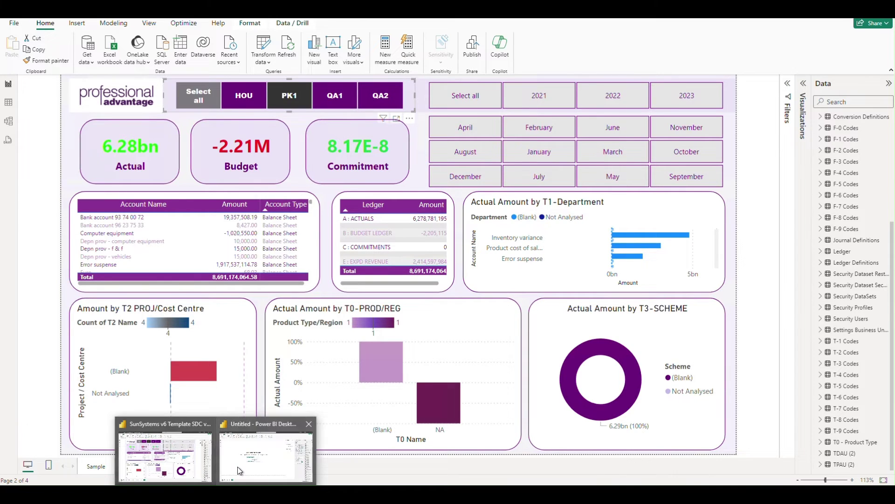
# Start a new blank report in the second Power BI Desktop window
pyautogui.click(237, 467)
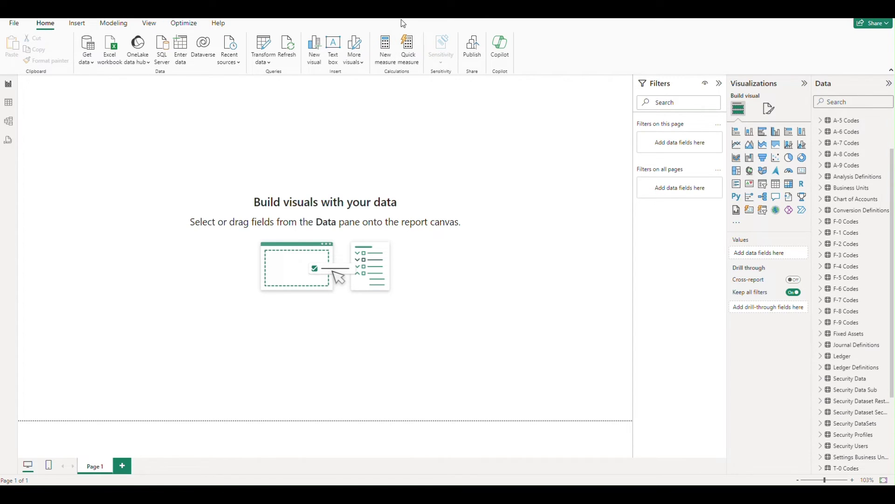
pyautogui.hotkey('alt', 'f')
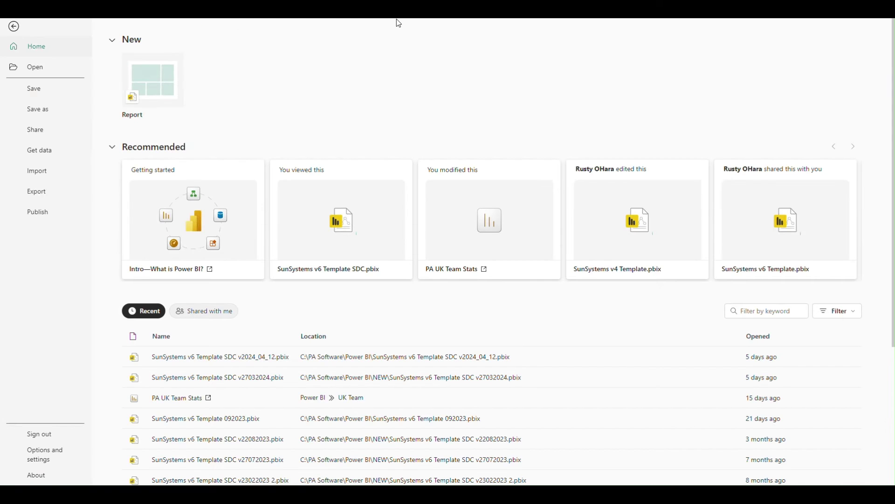
pyautogui.click(148, 79)
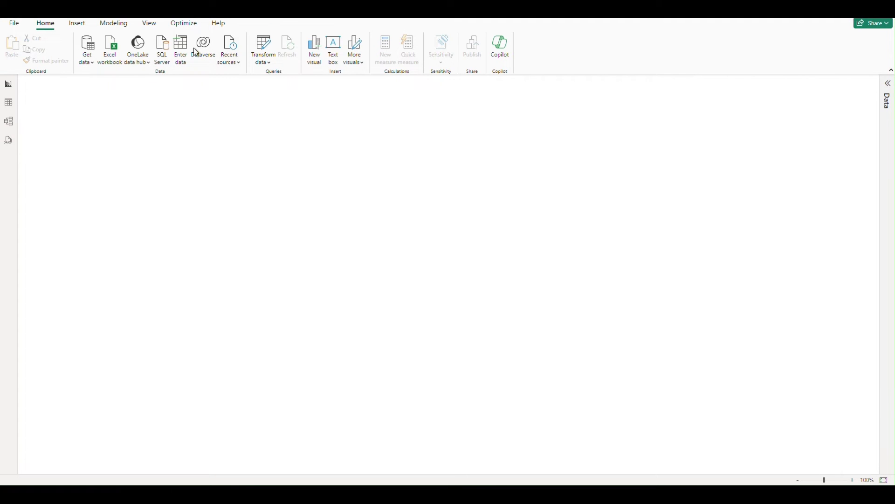
# Search Get data for 'PA Power BI' and connect with the PA Power BI Connector for SunSystems v6
pyautogui.click(88, 47)
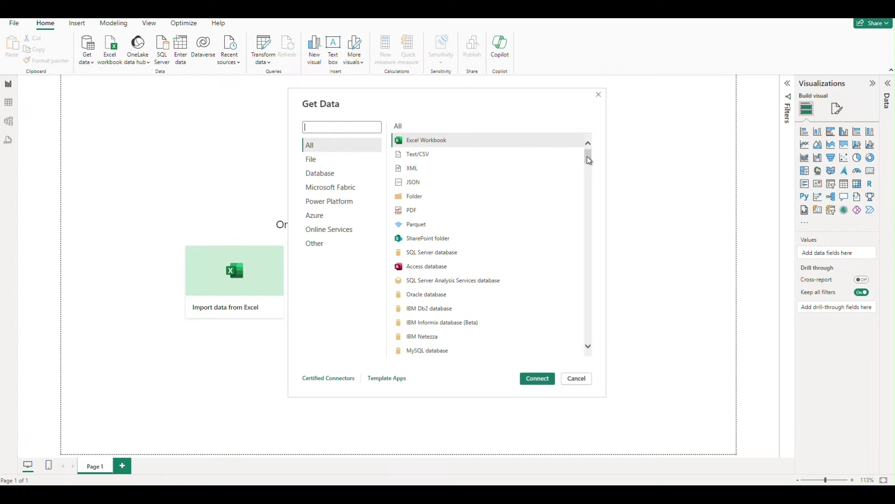
pyautogui.moveTo(589, 159); pyautogui.dragTo(588, 219)
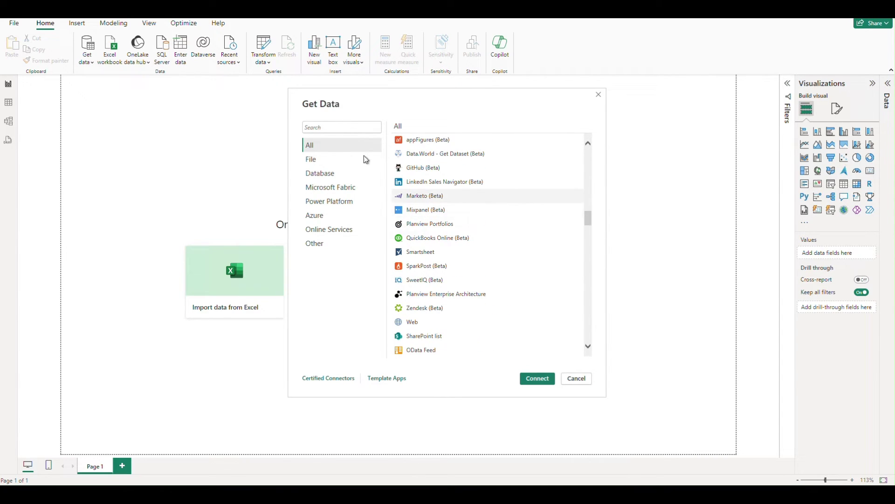
pyautogui.click(316, 127)
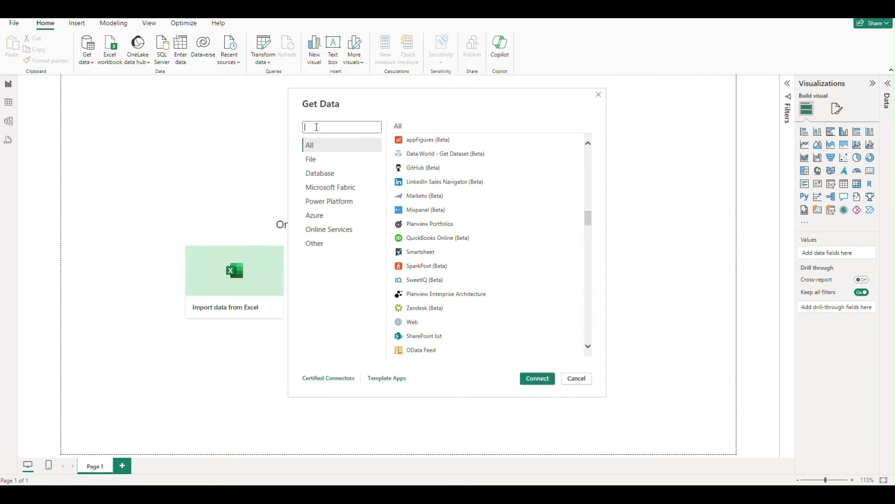
pyautogui.write('PA ')
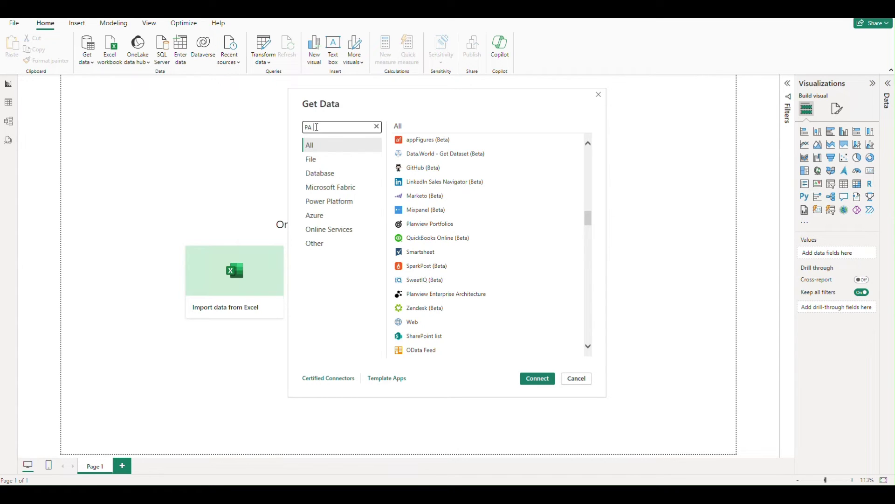
pyautogui.write('Power BI')
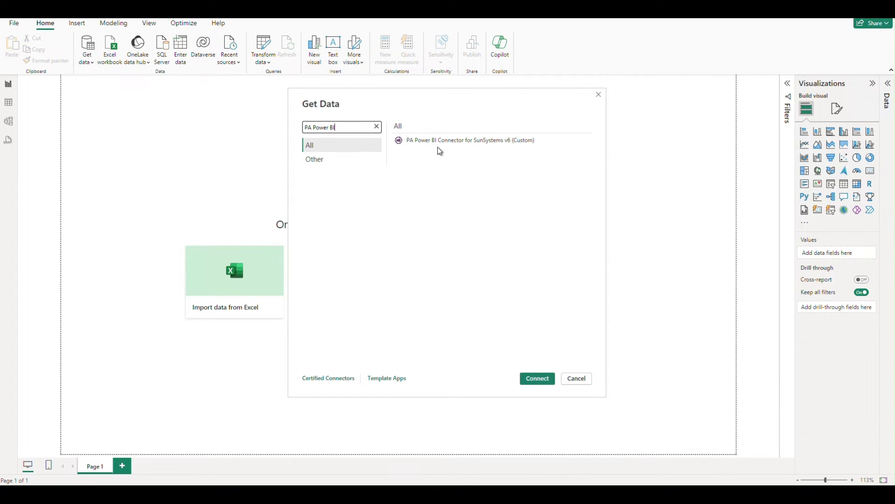
pyautogui.click(427, 142)
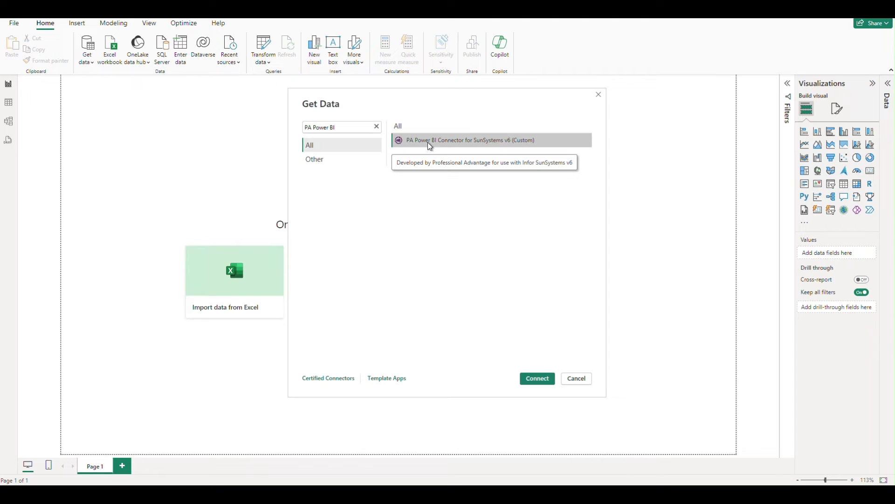
pyautogui.click(544, 379)
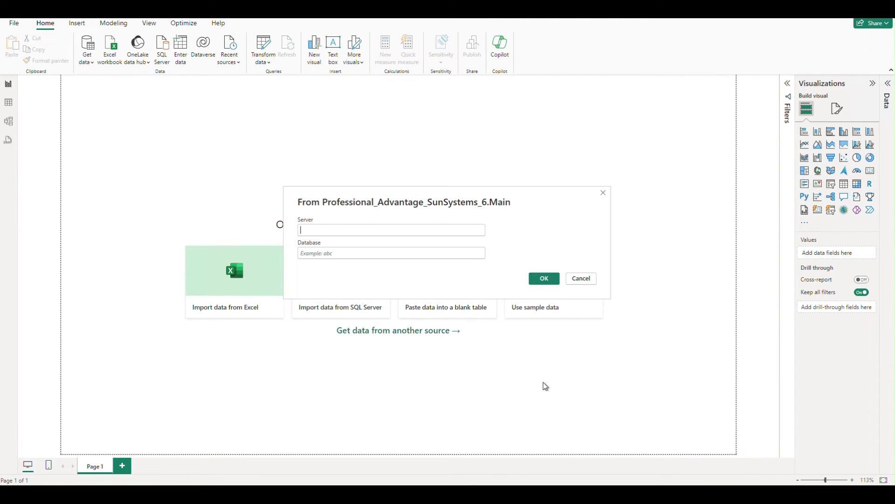
# Connect using the pasted server name and the SunSystemsDomain database
pyautogui.hotkey('ctrl', 'v')
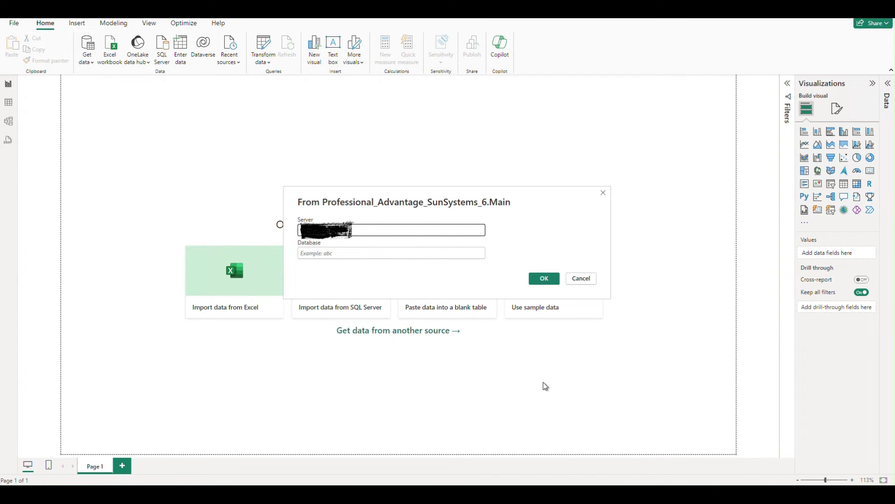
pyautogui.press('Tab')
pyautogui.write('Sun')
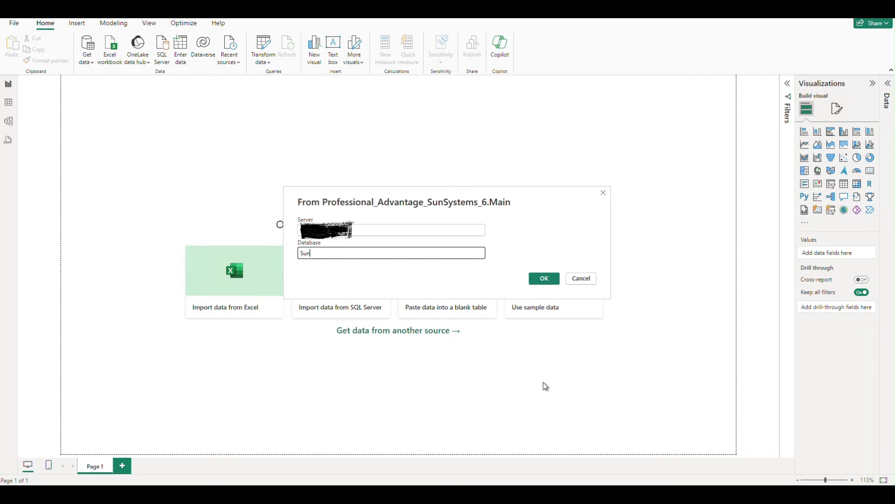
pyautogui.write('SystemsDomain')
pyautogui.press('Return')
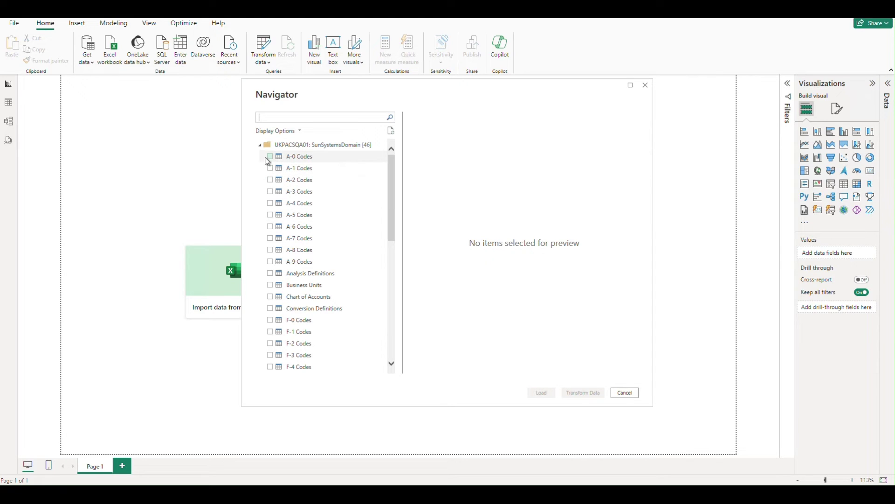
# Preview and tick Business Units, select every table from A-0 Codes to T-9 Codes, and load them
pyautogui.click(293, 286)
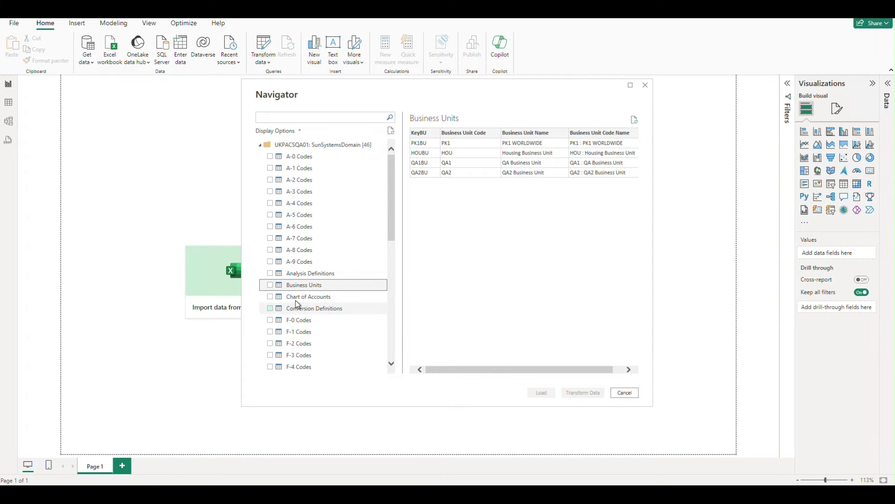
pyautogui.click(270, 285)
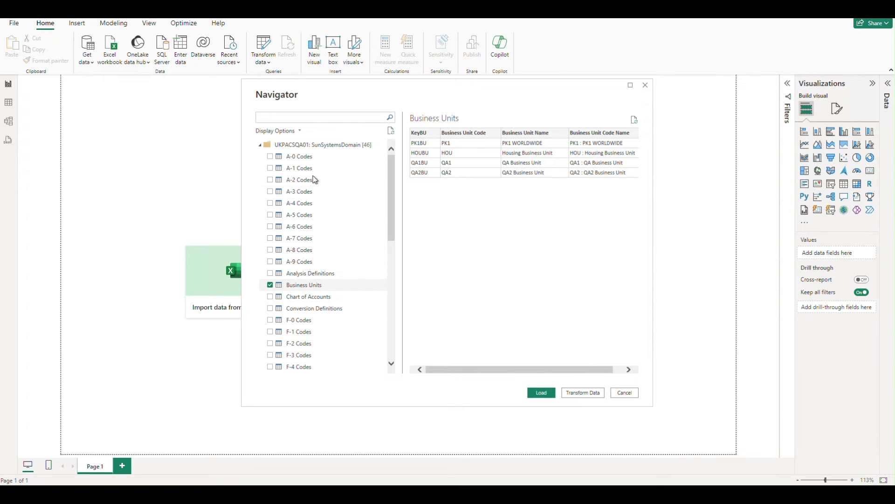
pyautogui.click(271, 157)
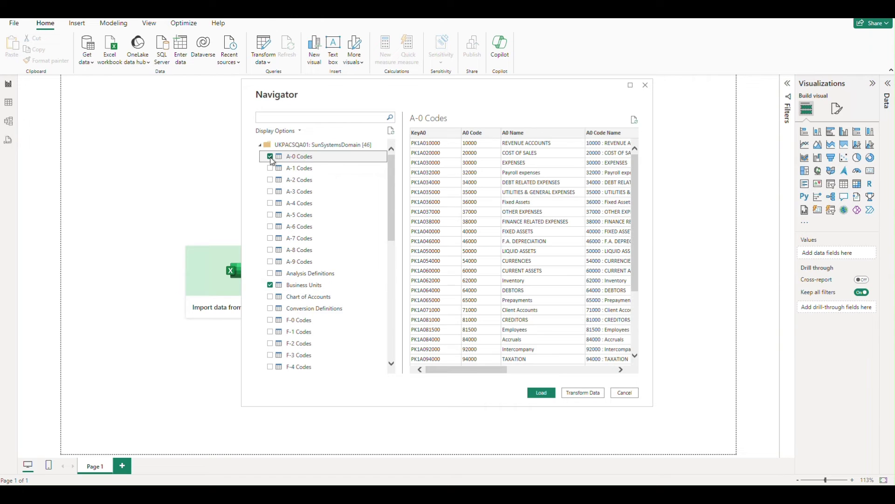
pyautogui.hotkey('shift', 'Down')
pyautogui.hotkey('shift', 'Down')
pyautogui.hotkey('shift', 'Down')
pyautogui.hotkey('shift', 'Down')
pyautogui.hotkey('shift', 'Down')
pyautogui.hotkey('shift', 'Down')
pyautogui.hotkey('shift', 'Down')
pyautogui.hotkey('shift', 'Down')
pyautogui.hotkey('shift', 'Down')
pyautogui.hotkey('shift', 'Down')
pyautogui.hotkey('shift', 'Down')
pyautogui.hotkey('shift', 'Down')
pyautogui.hotkey('shift', 'Down')
pyautogui.hotkey('shift', 'Down')
pyautogui.hotkey('shift', 'Down')
pyautogui.hotkey('shift', 'Down')
pyautogui.hotkey('shift', 'Down')
pyautogui.hotkey('shift', 'Down')
pyautogui.hotkey('shift', 'Down')
pyautogui.hotkey('shift', 'Down')
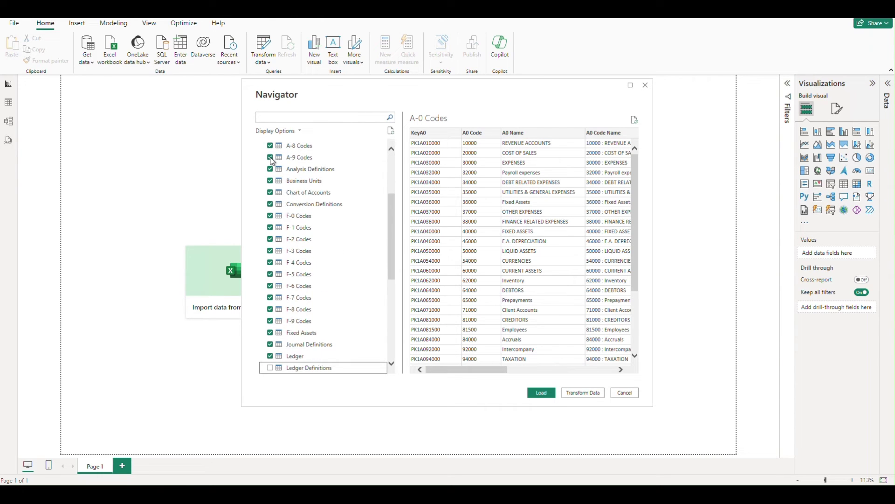
pyautogui.hotkey('shift', 'Down')
pyautogui.hotkey('shift', 'Down')
pyautogui.hotkey('shift', 'Down')
pyautogui.hotkey('shift', 'Down')
pyautogui.hotkey('shift', 'Down')
pyautogui.hotkey('shift', 'Down')
pyautogui.hotkey('shift', 'Down')
pyautogui.hotkey('shift', 'Down')
pyautogui.hotkey('shift', 'Down')
pyautogui.hotkey('shift', 'Down')
pyautogui.hotkey('shift', 'Down')
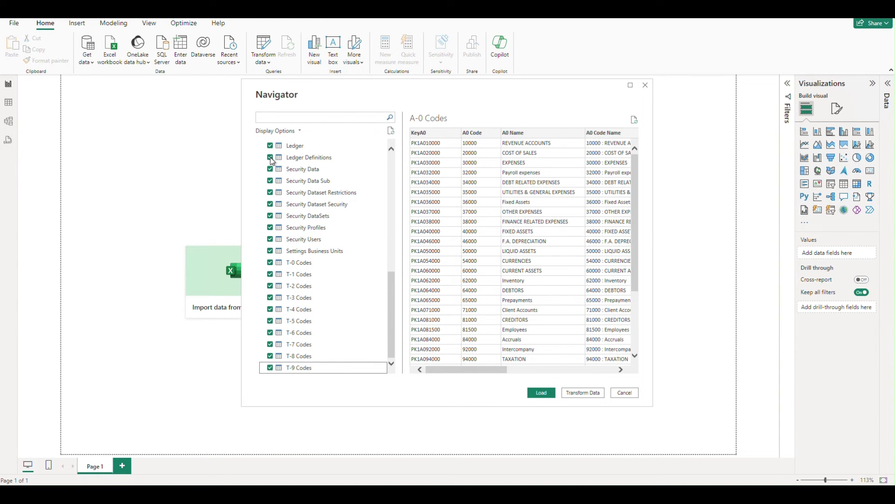
pyautogui.click(541, 393)
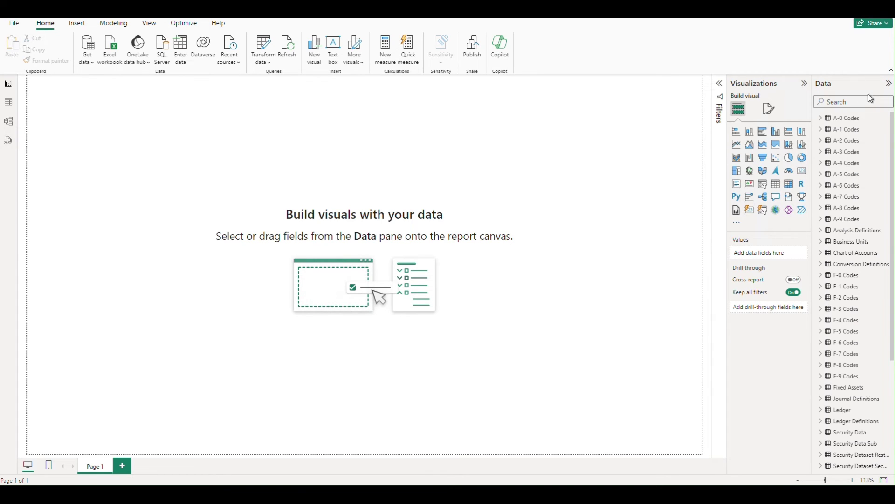
# Build a table of Business Unit Code, Code Name and Ledger Amount, widened to show Sum of Amount
pyautogui.click(821, 243)
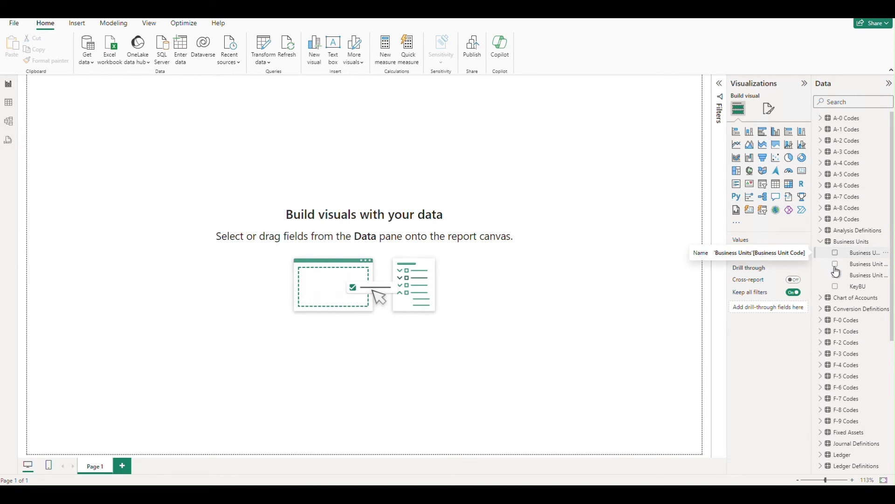
pyautogui.click(836, 253)
pyautogui.click(836, 264)
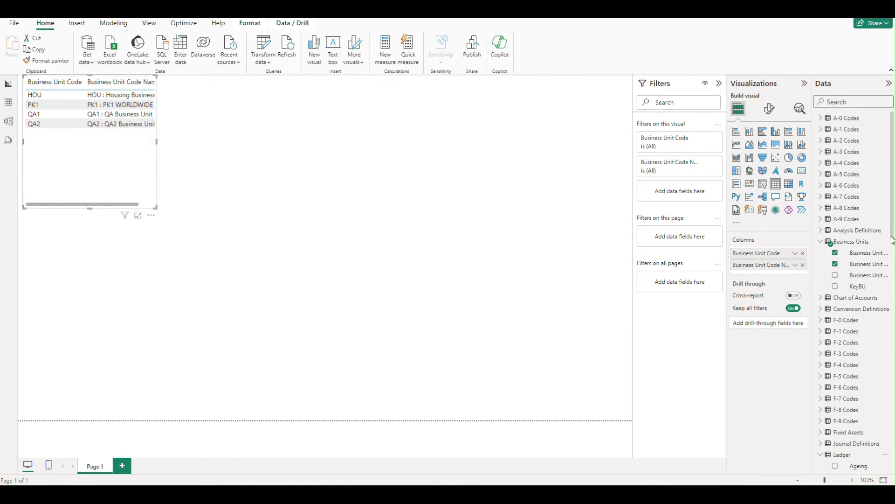
pyautogui.scroll(-3, 886, 289)
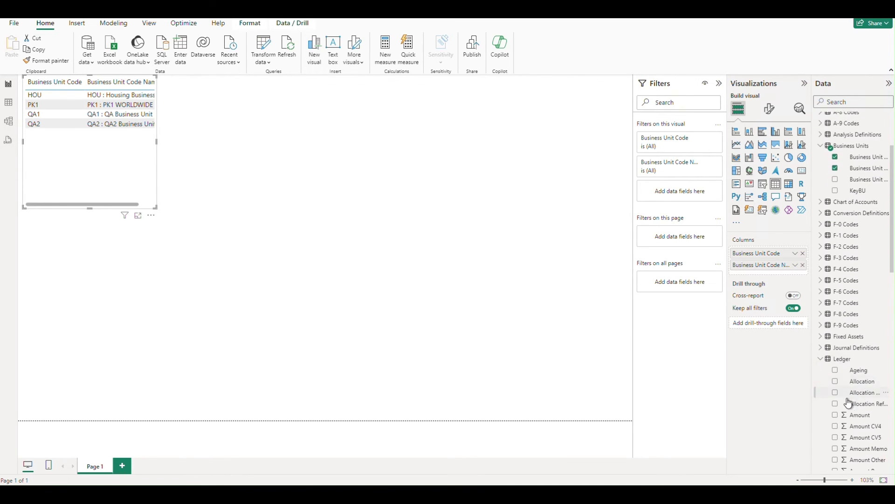
pyautogui.click(835, 414)
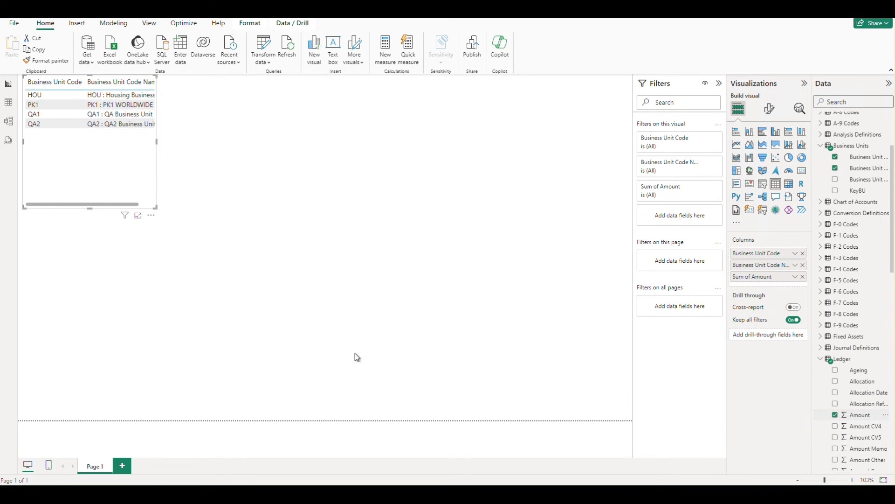
pyautogui.moveTo(156, 142); pyautogui.dragTo(229, 146)
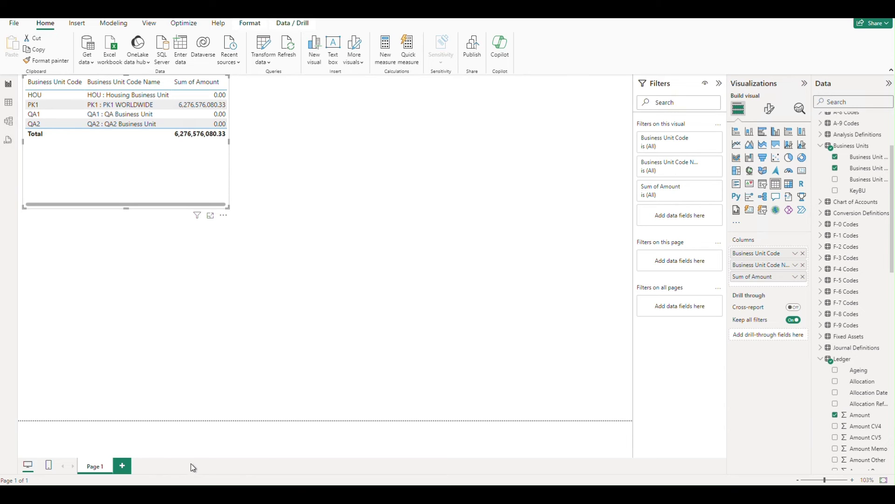
pyautogui.moveTo(196, 466)
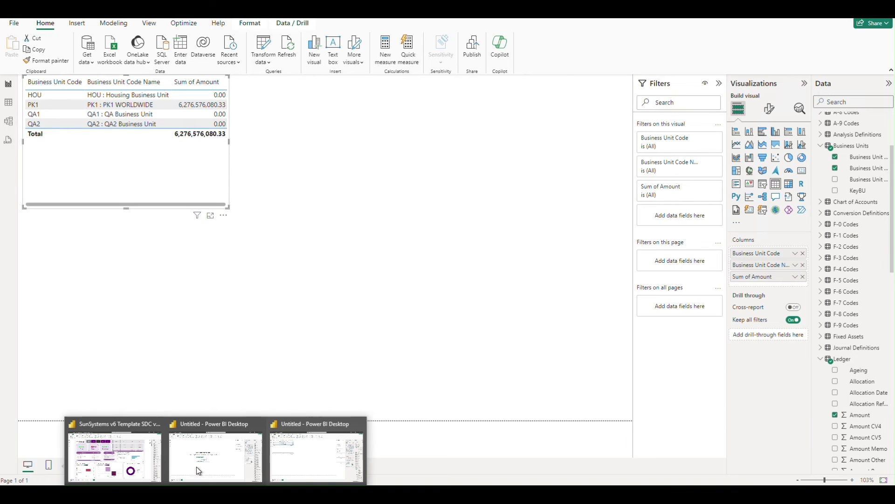
# In the SunSystems v6 Template report, zoom and pan the model diagram to the Security tables
pyautogui.click(140, 454)
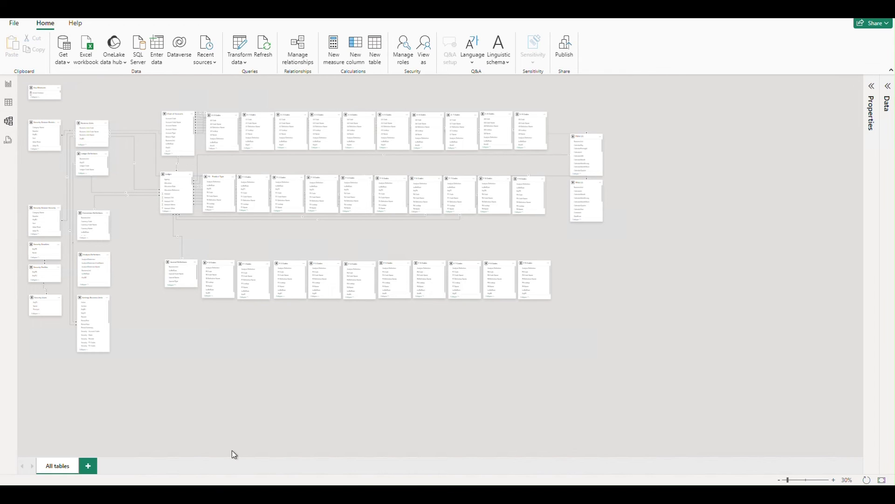
pyautogui.click(834, 480)
pyautogui.click(834, 480)
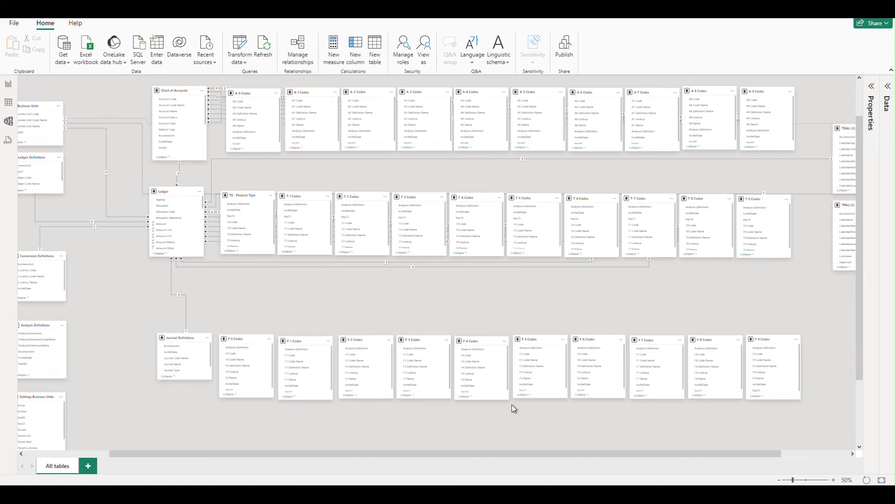
pyautogui.moveTo(472, 454); pyautogui.dragTo(387, 456)
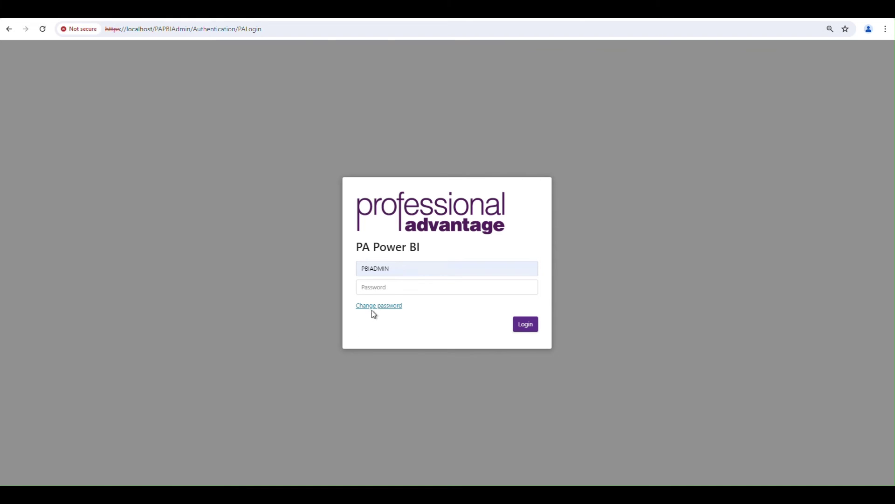
# Log in to the QA4 admin site with the account password, then return to the Power BI UKDEMO report
pyautogui.click(377, 290)
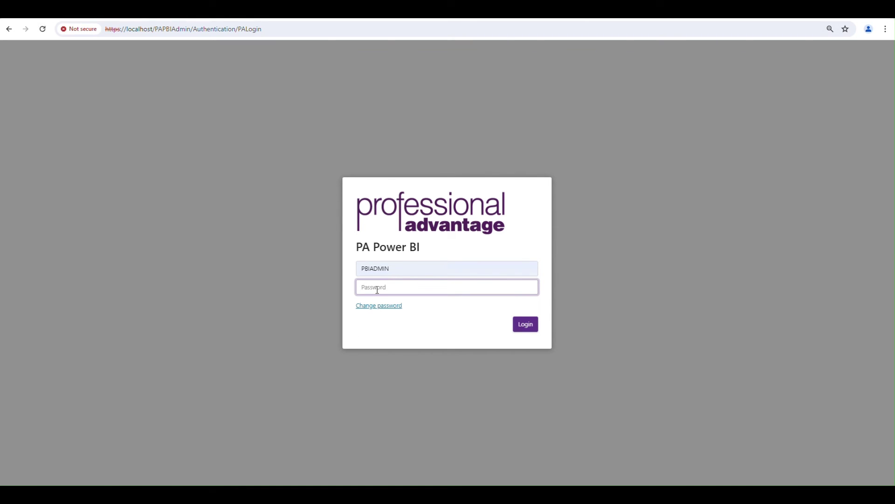
pyautogui.write('********')
pyautogui.click(530, 329)
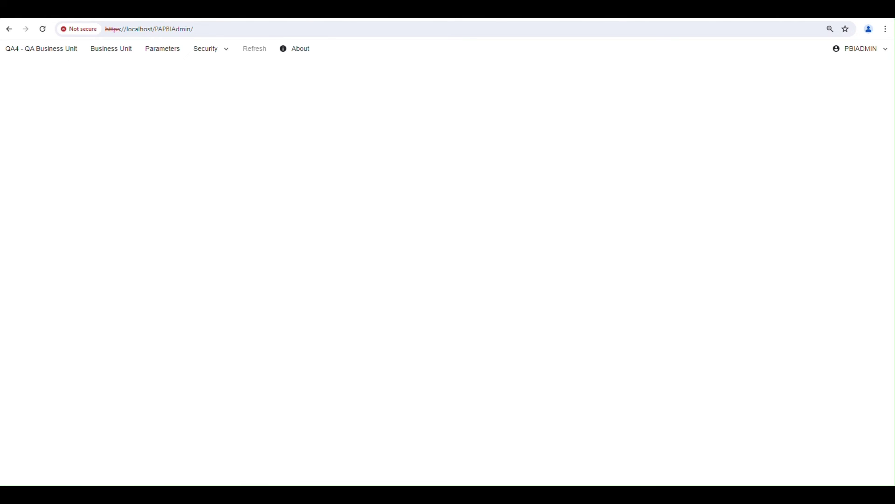
pyautogui.moveTo(215, 494)
pyautogui.click(136, 469)
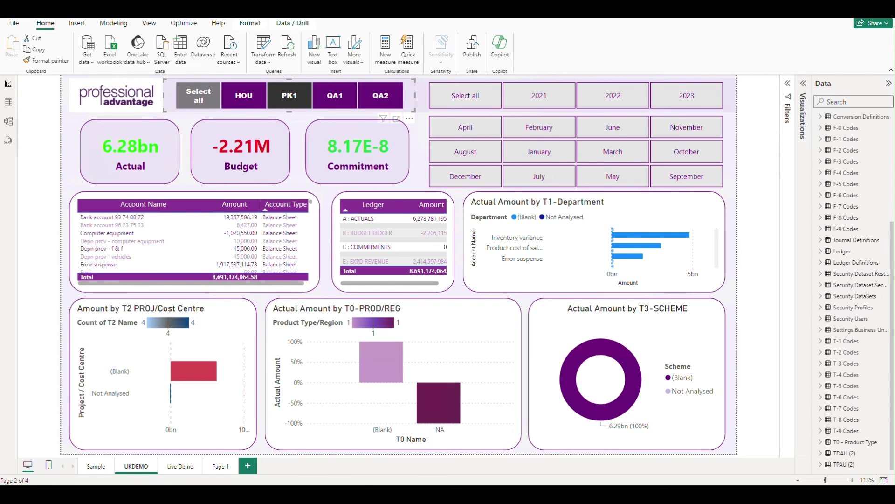
# Bring the PA Power BI Admin site for QA4 - QA Business Unit back to the front in Chrome
pyautogui.moveTo(215, 494)
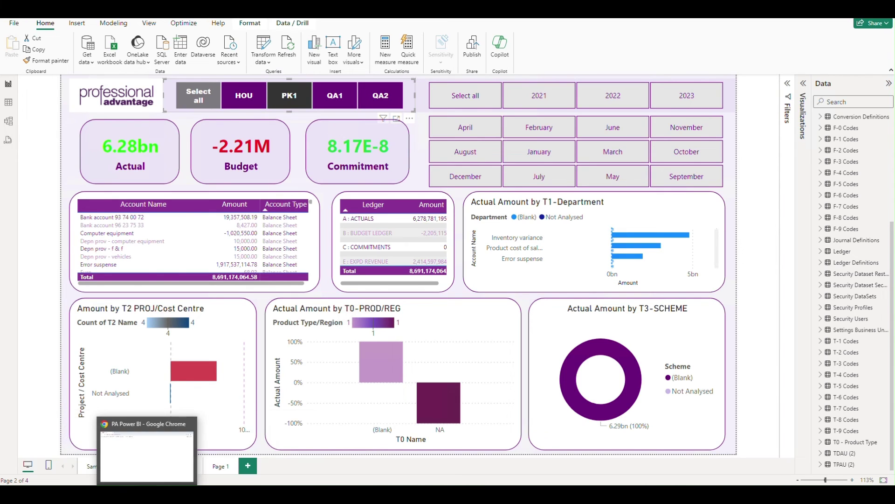
pyautogui.click(160, 455)
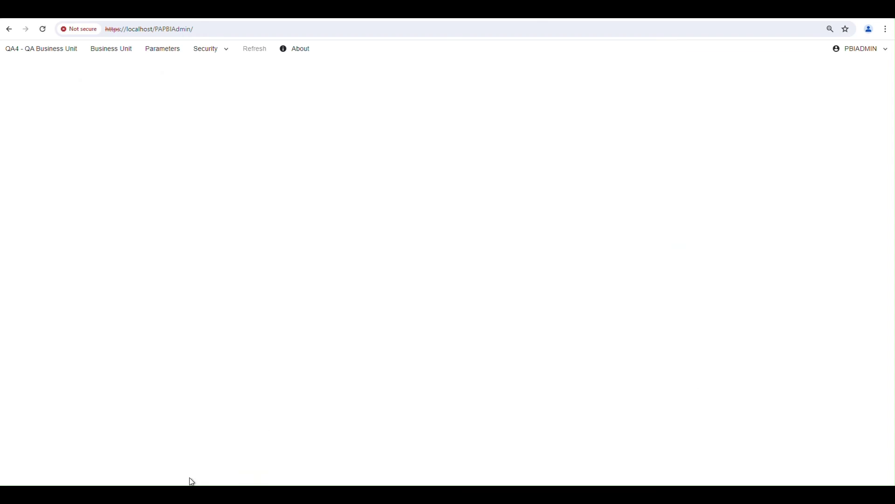
# Add the five ledgers to the QA4 business unit and select A - ACTUALS
pyautogui.click(113, 57)
pyautogui.click(23, 74)
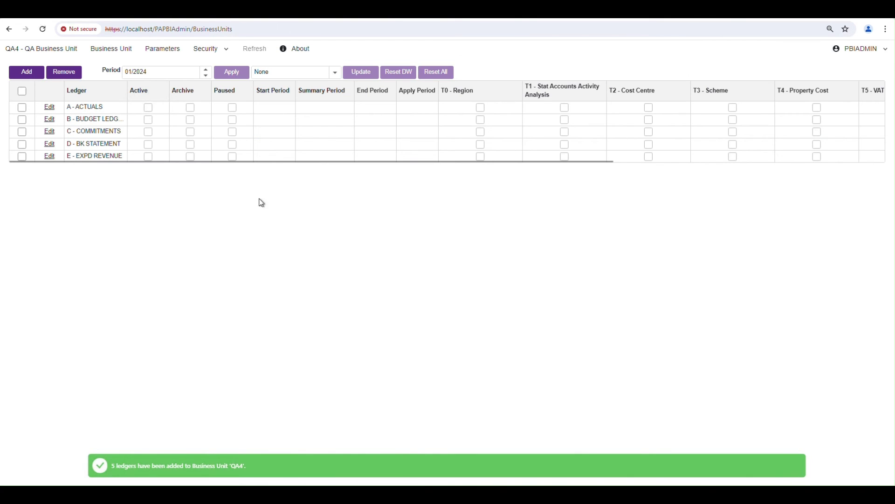
pyautogui.click(22, 108)
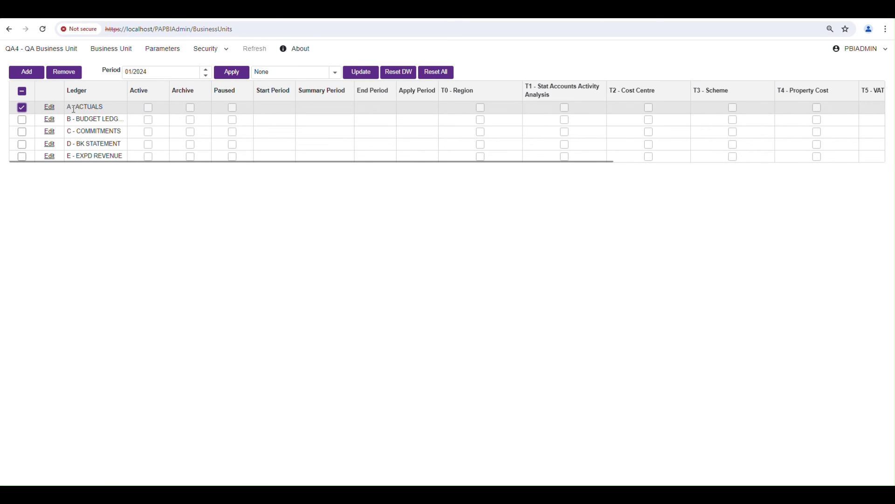
# Make A - ACTUALS active with T0–T5 analysis codes included, and save the ledger settings
pyautogui.click(50, 108)
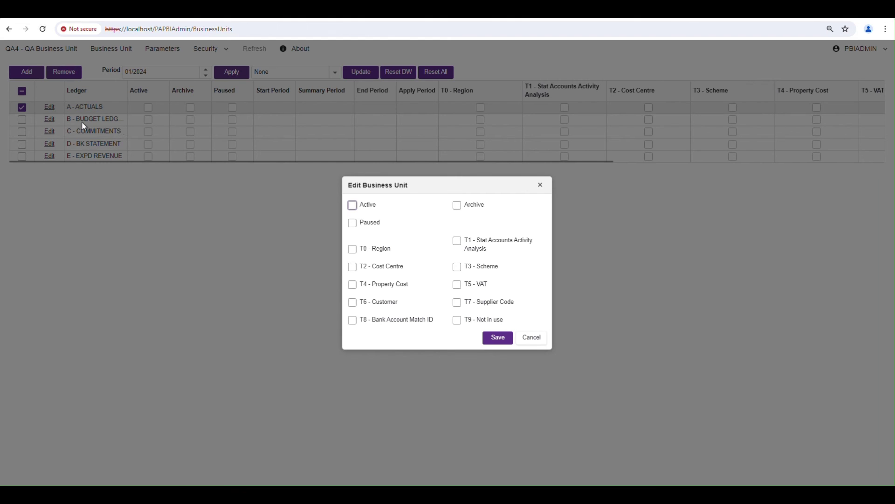
pyautogui.click(353, 205)
pyautogui.click(353, 249)
pyautogui.click(353, 267)
pyautogui.click(353, 284)
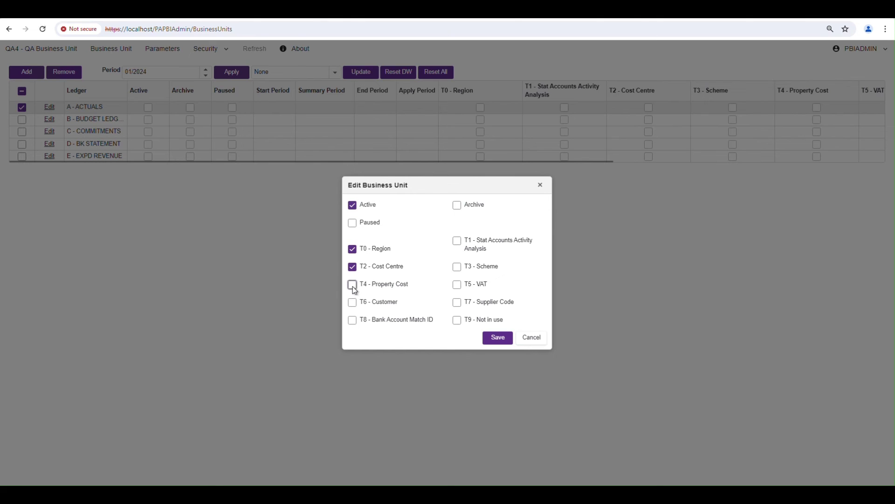
pyautogui.click(457, 285)
pyautogui.click(458, 267)
pyautogui.click(458, 241)
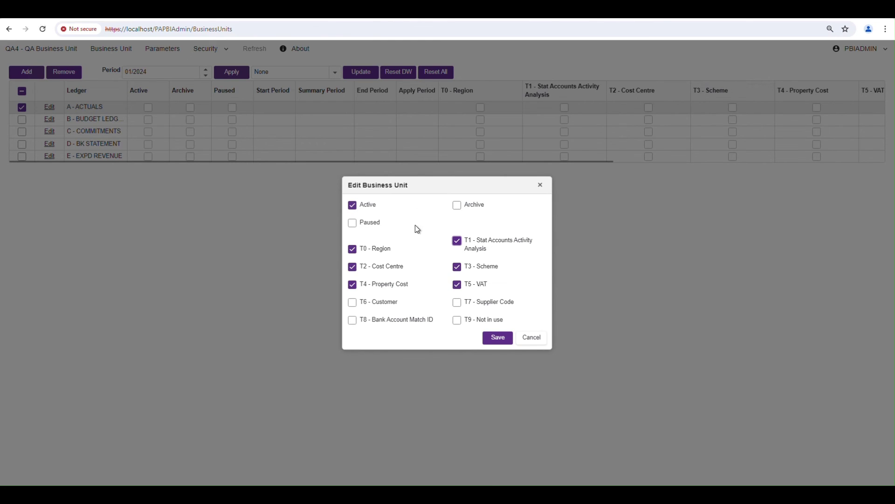
pyautogui.click(507, 345)
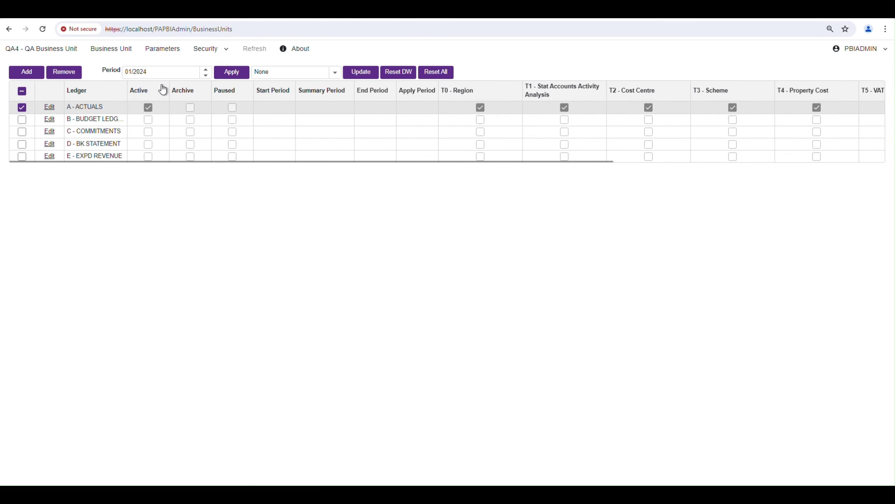
# Synchronise security for the QA4 business unit and confirm
pyautogui.click(202, 55)
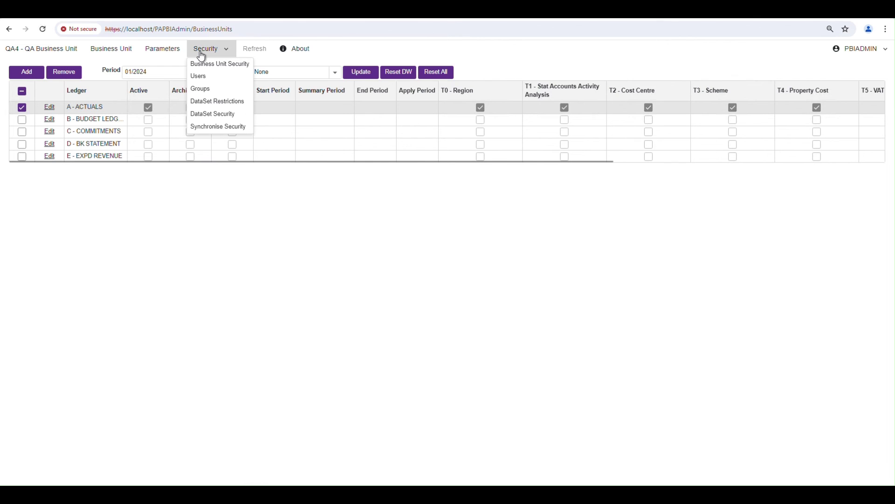
pyautogui.click(211, 127)
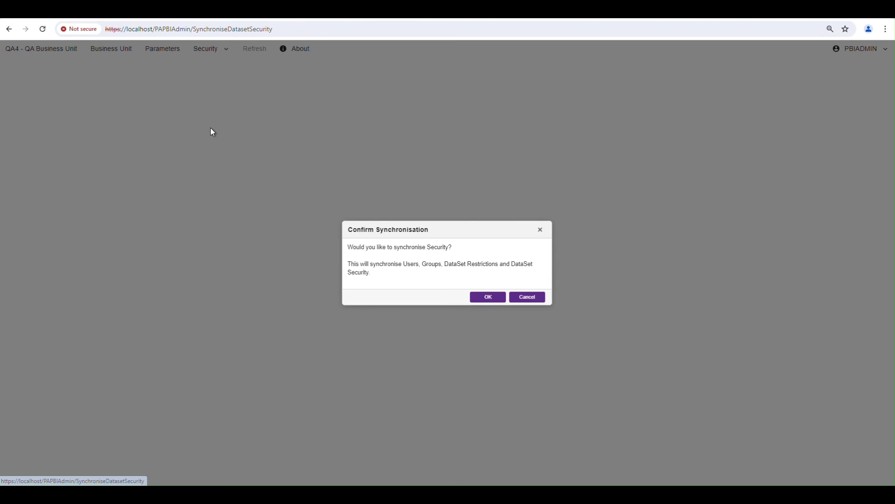
pyautogui.click(488, 298)
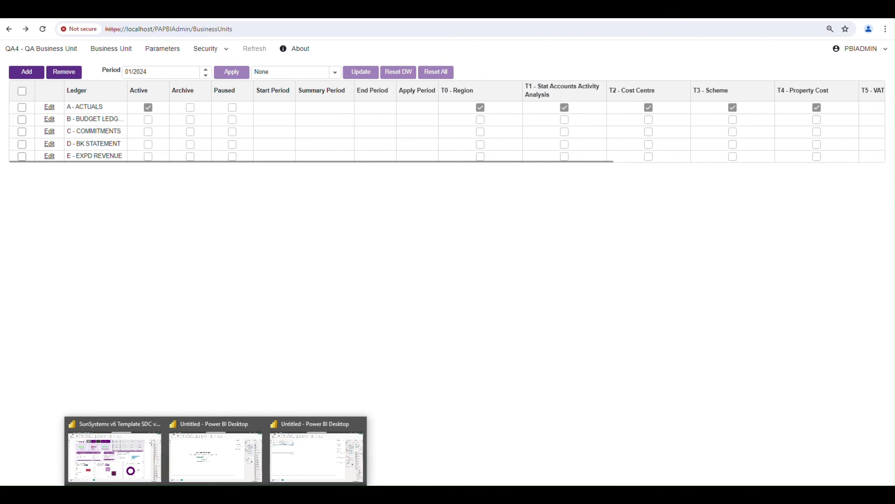
# Refresh the Power BI SunSystems dashboard data so the QA4 business unit appears
pyautogui.click(114, 448)
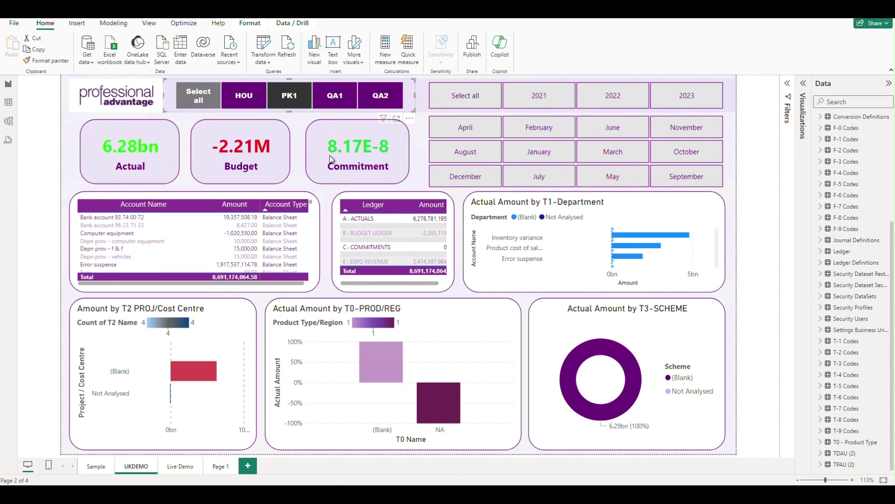
pyautogui.click(288, 49)
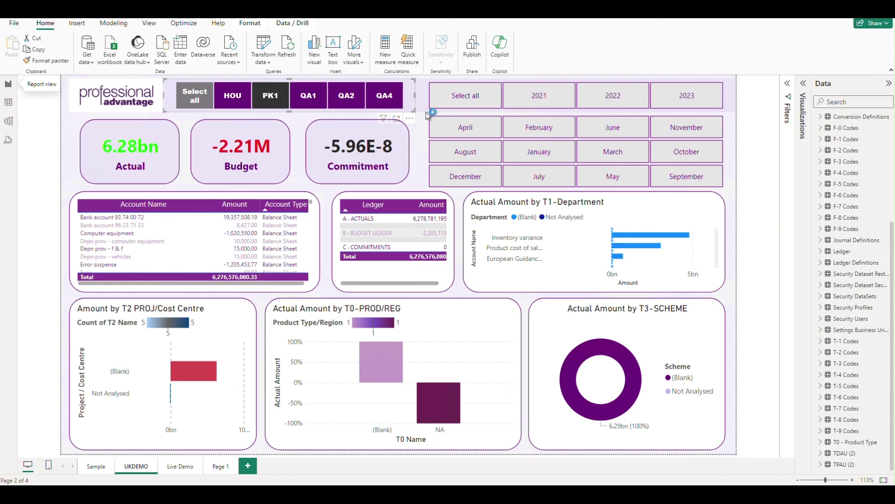
# Select QA4 in the business unit slicer to show its Actual figure and East London regions
pyautogui.click(385, 99)
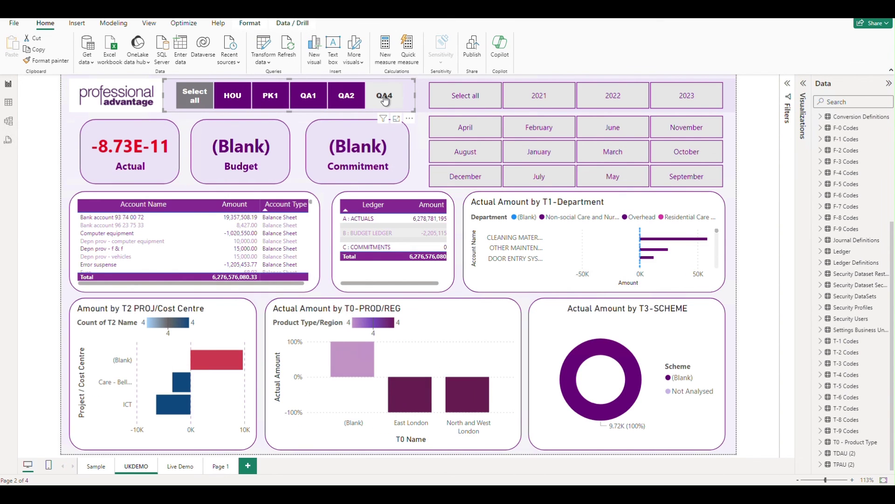